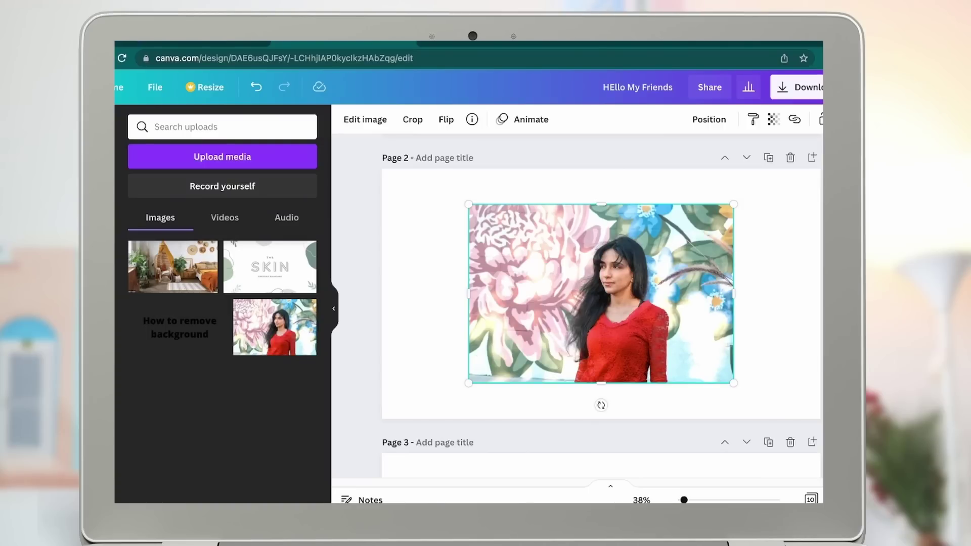
Step: Open the Edit image effects panel for the woman's photo on page 2
{"action": "left_click", "coordinate": [365, 119]}
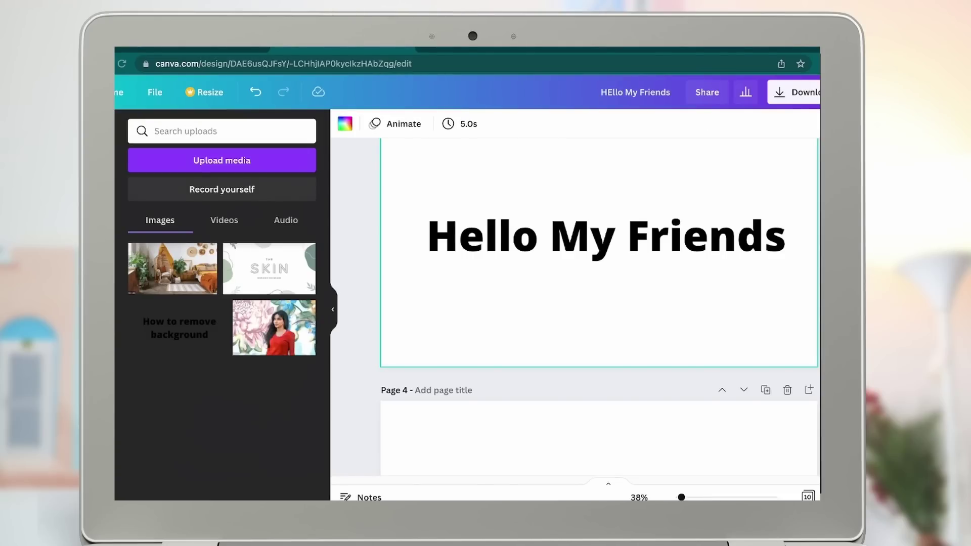
Step: Set up a PNG download of the design with Transparent background ticked
{"action": "left_click", "coordinate": [783, 92]}
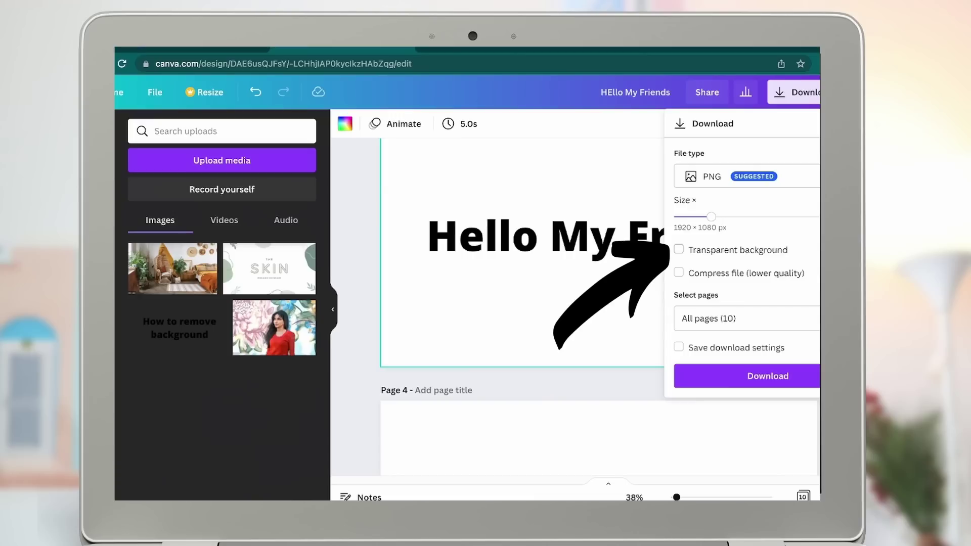
{"action": "left_click", "coordinate": [679, 249]}
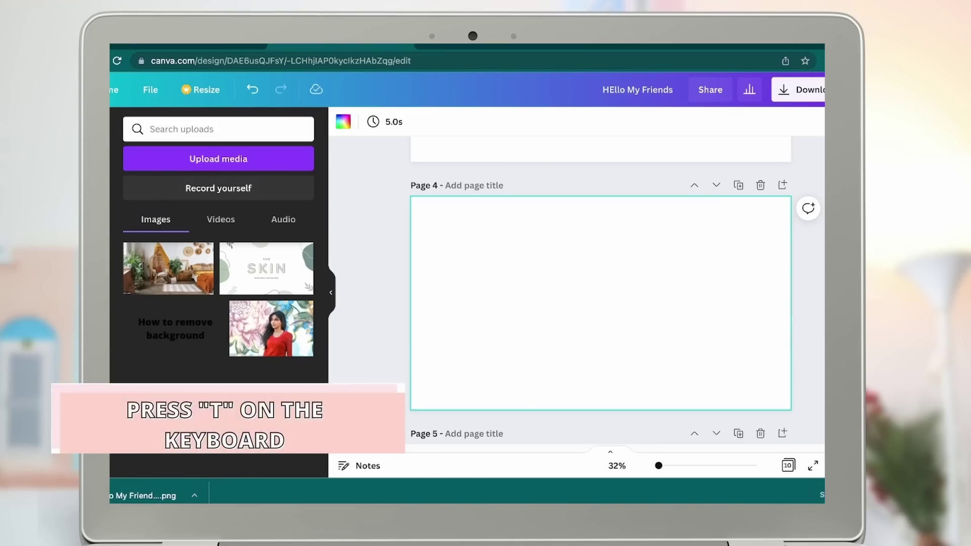
Step: Insert a paragraph text box on page 4 using the T shortcut
{"action": "key", "text": "t"}
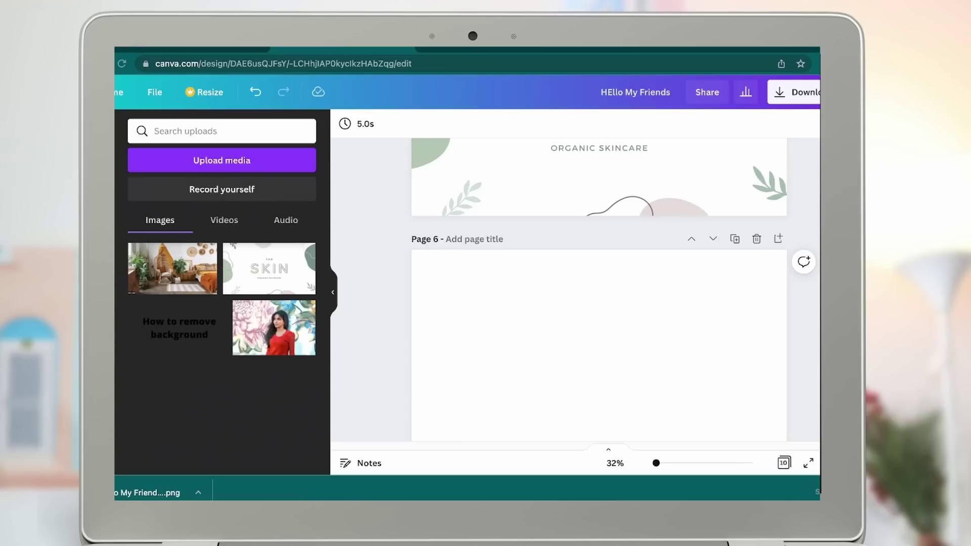
Step: Place the SKIN upload on blank page 6 and show it on the Laptop 5 mockup
{"action": "left_click_drag", "start_coordinate": [270, 268], "coordinate": [610, 360]}
{"action": "key", "text": "Escape"}
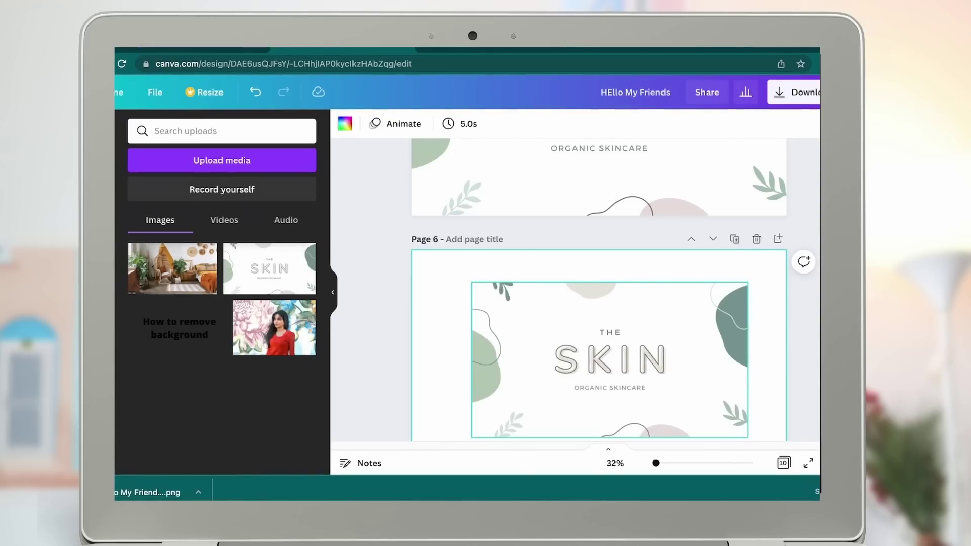
{"action": "left_click", "coordinate": [610, 360]}
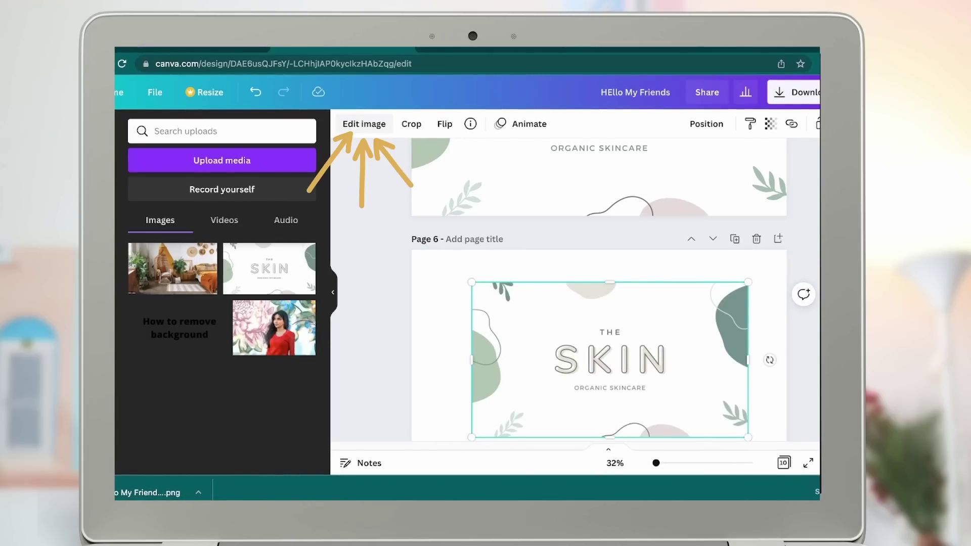
{"action": "scroll", "coordinate": [221, 303], "scroll_direction": "down", "scroll_amount": 3}
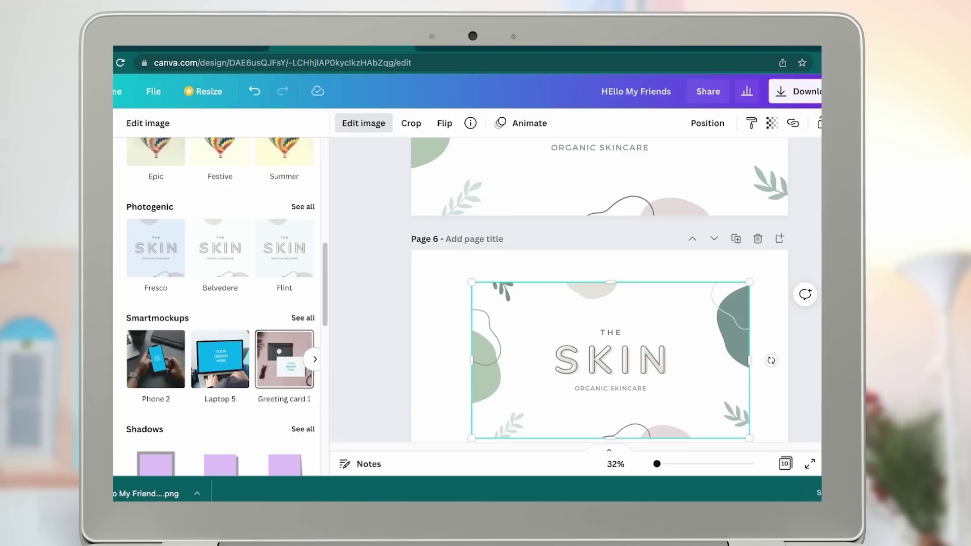
{"action": "left_click", "coordinate": [220, 359]}
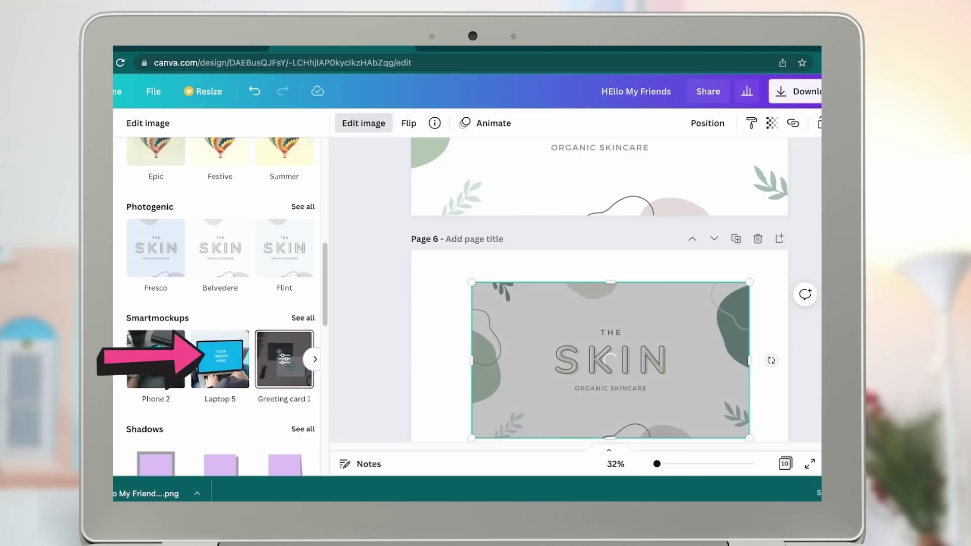
Step: Switch the SKIN design to the T-shirt 1 mockup from the full mockup list
{"action": "scroll", "coordinate": [222, 303], "scroll_direction": "down", "scroll_amount": 1}
{"action": "scroll", "coordinate": [221, 303], "scroll_direction": "down", "scroll_amount": 1}
{"action": "left_click", "coordinate": [304, 256]}
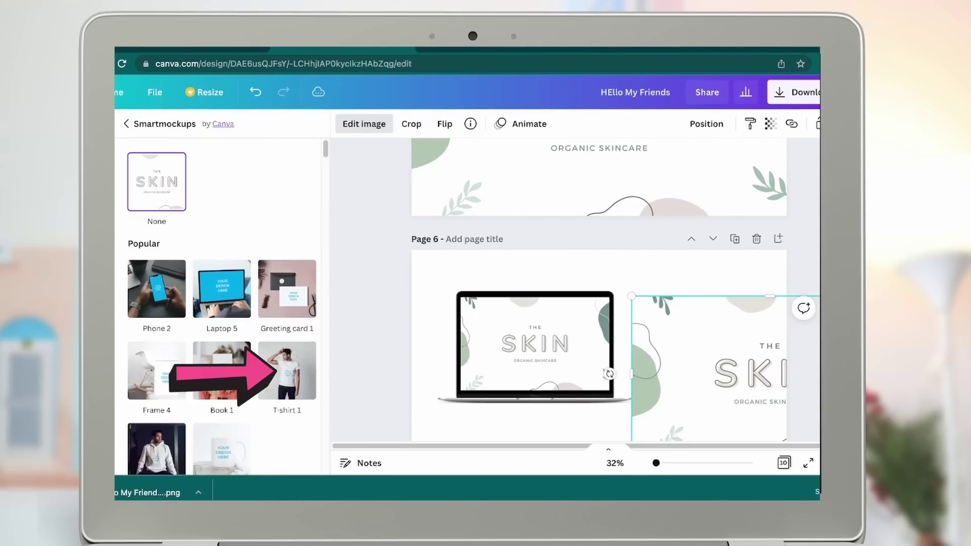
{"action": "scroll", "coordinate": [221, 304], "scroll_direction": "down", "scroll_amount": 1}
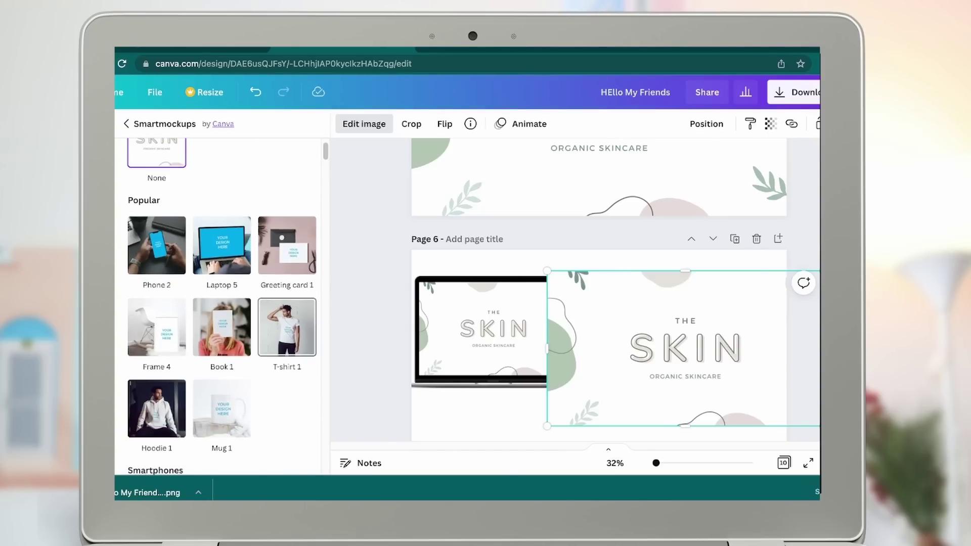
{"action": "left_click", "coordinate": [287, 329]}
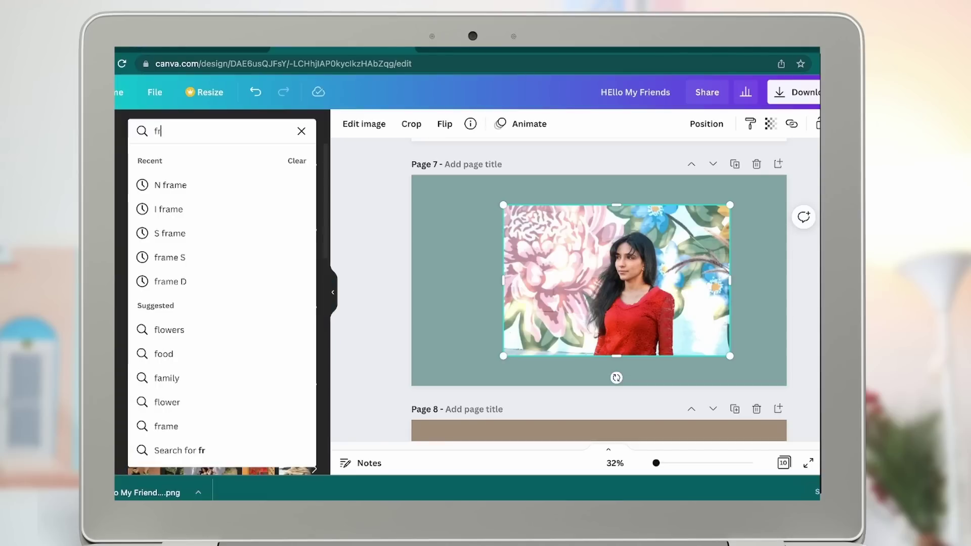
Step: Search Elements for 'frame' and add the landscape rectangle frame to page 7's photo
{"action": "type", "text": "ame"}
{"action": "key", "text": "Return"}
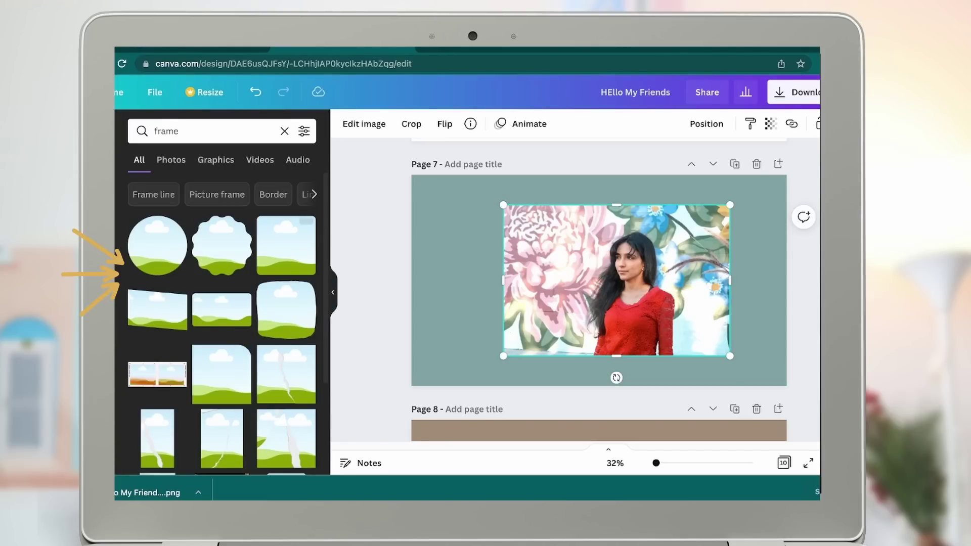
{"action": "scroll", "coordinate": [222, 303], "scroll_direction": "down", "scroll_amount": 1}
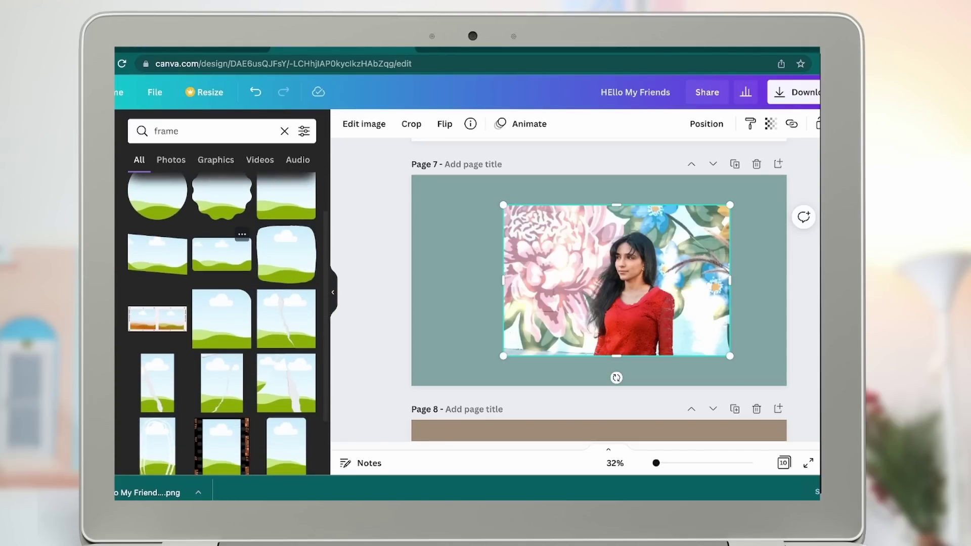
{"action": "left_click", "coordinate": [222, 255]}
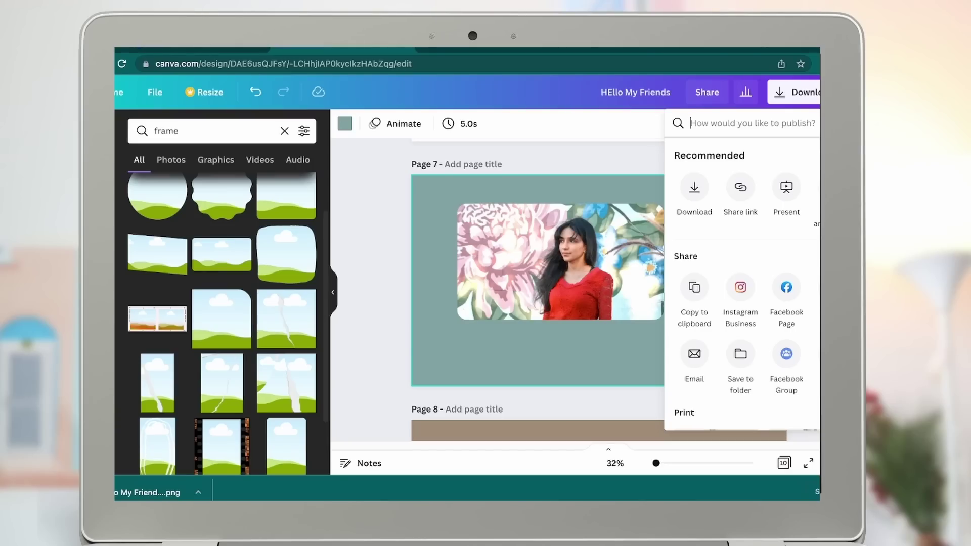
Step: Scroll down through the share options, looking for Google Drive
{"action": "scroll", "coordinate": [742, 329], "scroll_direction": "down", "scroll_amount": 1}
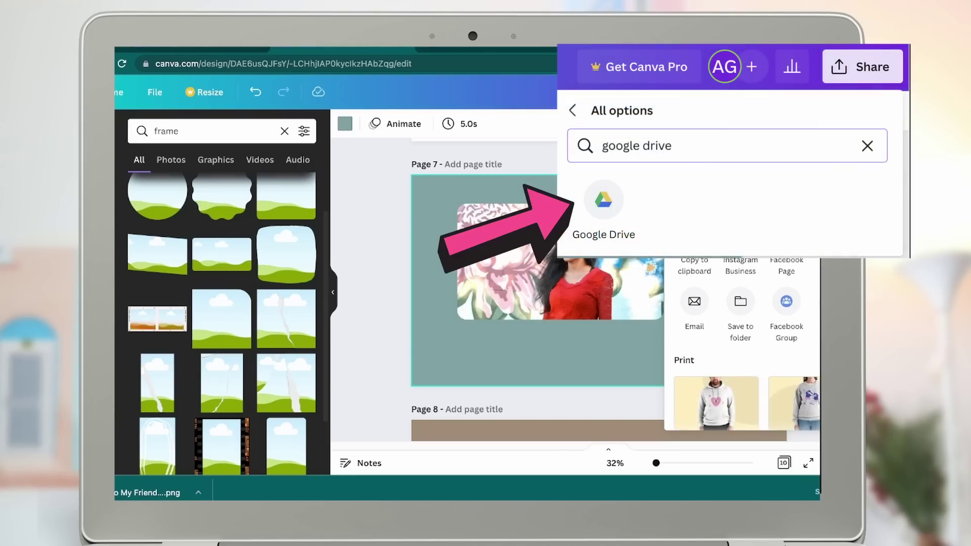
{"action": "scroll", "coordinate": [743, 344], "scroll_direction": "down", "scroll_amount": 1}
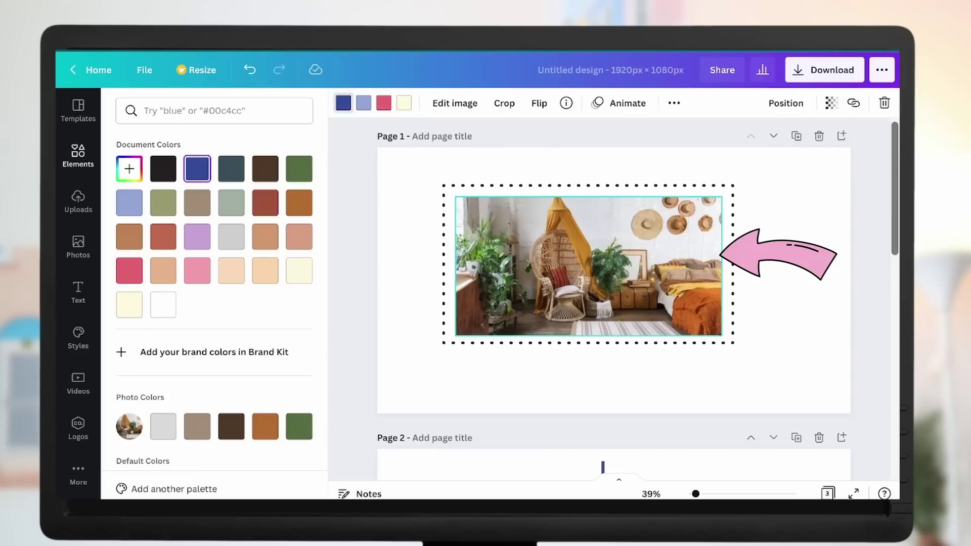
Step: Select the desk illustration on page 2 and open its colour choices
{"action": "scroll", "coordinate": [639, 299], "scroll_direction": "down", "scroll_amount": 2}
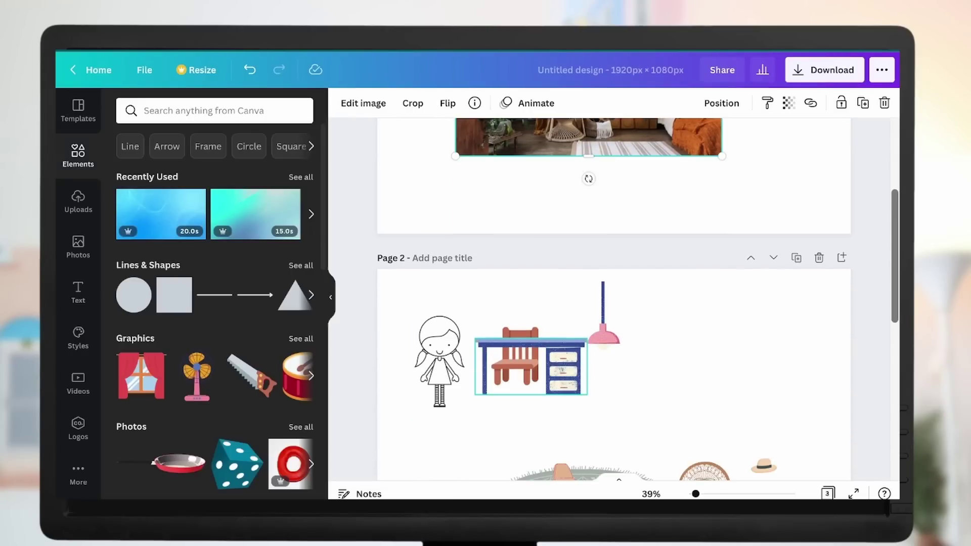
{"action": "left_click", "coordinate": [531, 367]}
{"action": "left_click", "coordinate": [344, 102]}
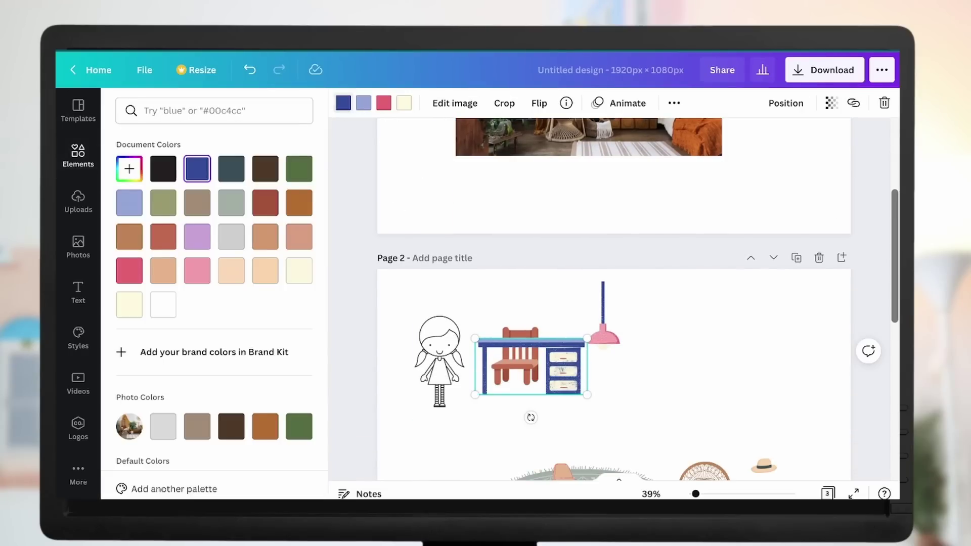
{"action": "scroll", "coordinate": [214, 303], "scroll_direction": "down", "scroll_amount": 2}
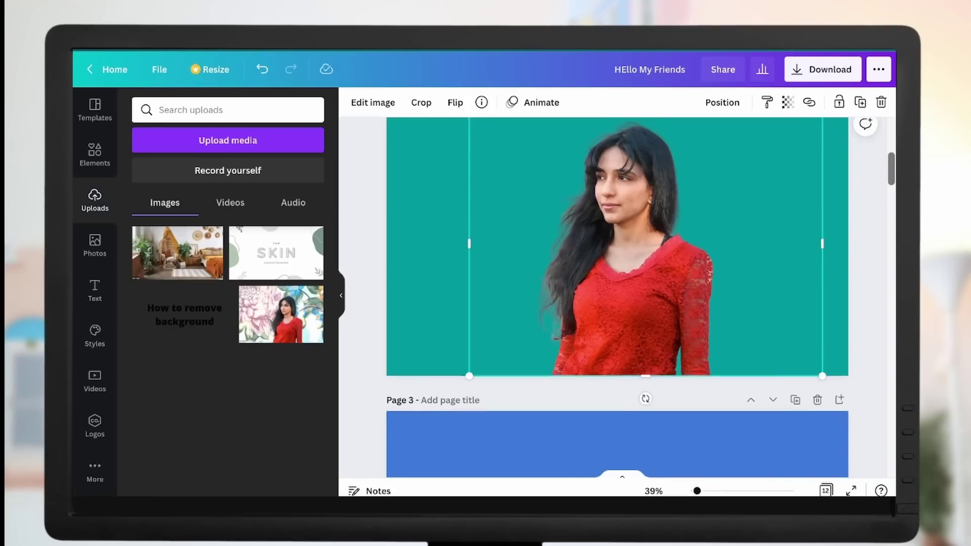
Step: Scroll up to bring teal page 2 and the blue page 3 into view
{"action": "scroll", "coordinate": [618, 263], "scroll_direction": "up", "scroll_amount": 1}
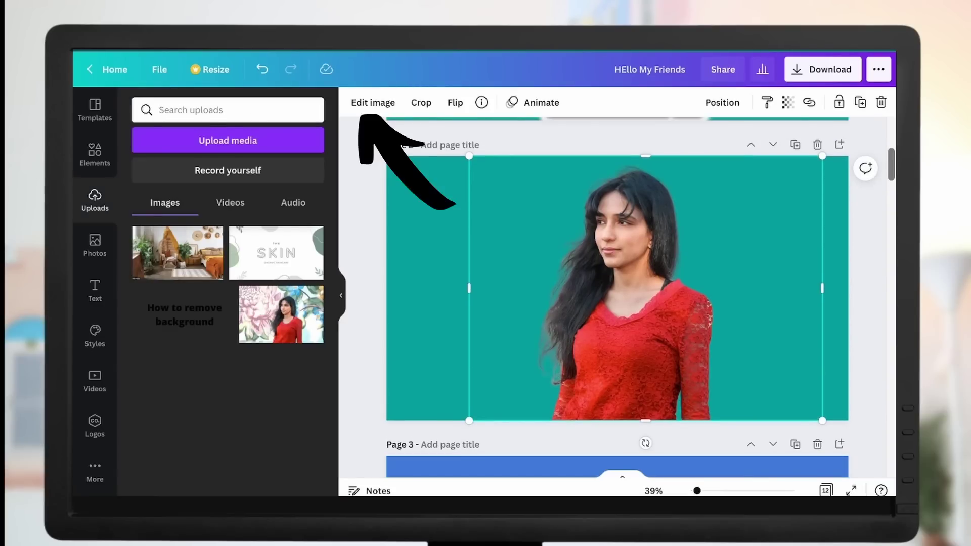
Step: Apply a white Glow shadow to the woman's cut-out photo
{"action": "left_click", "coordinate": [372, 102]}
{"action": "scroll", "coordinate": [228, 303], "scroll_direction": "down", "scroll_amount": 4}
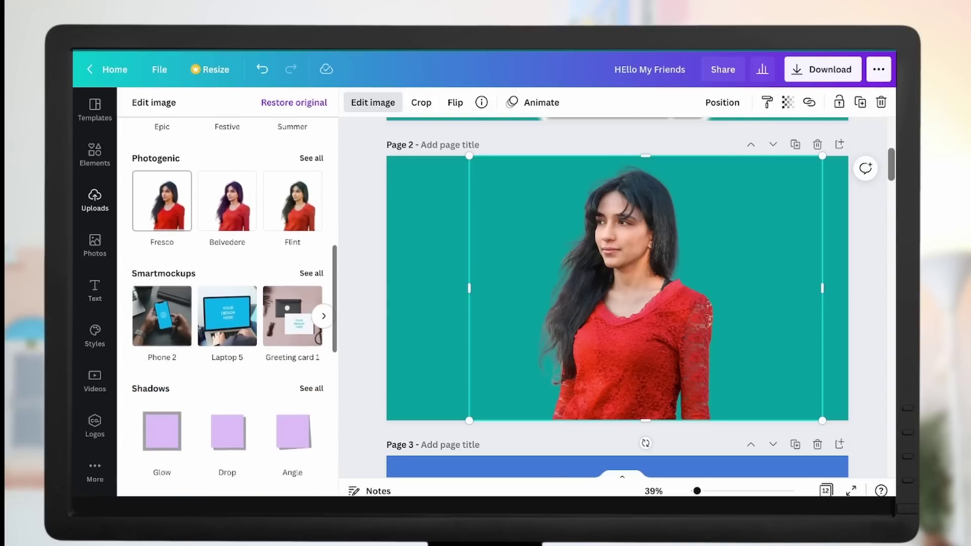
{"action": "scroll", "coordinate": [228, 303], "scroll_direction": "down", "scroll_amount": 3}
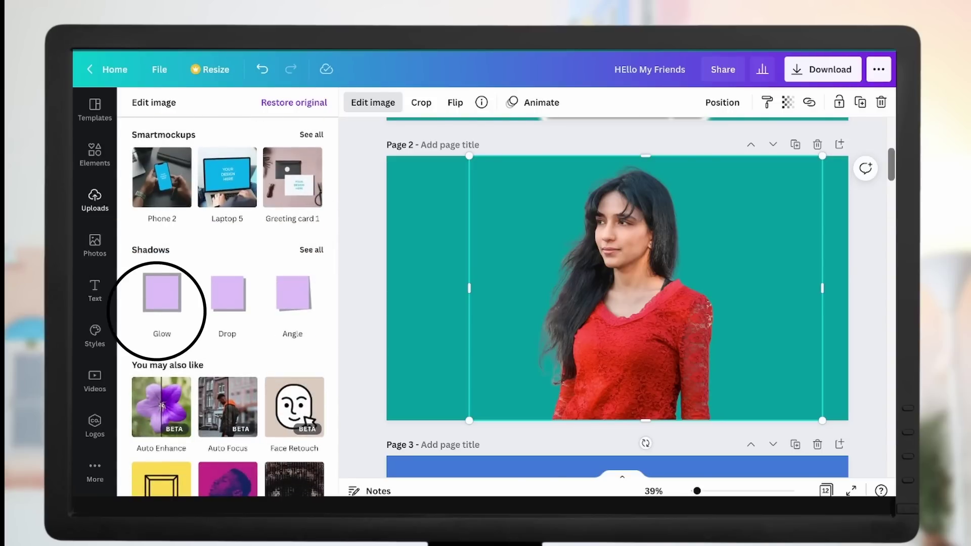
{"action": "left_click", "coordinate": [162, 292]}
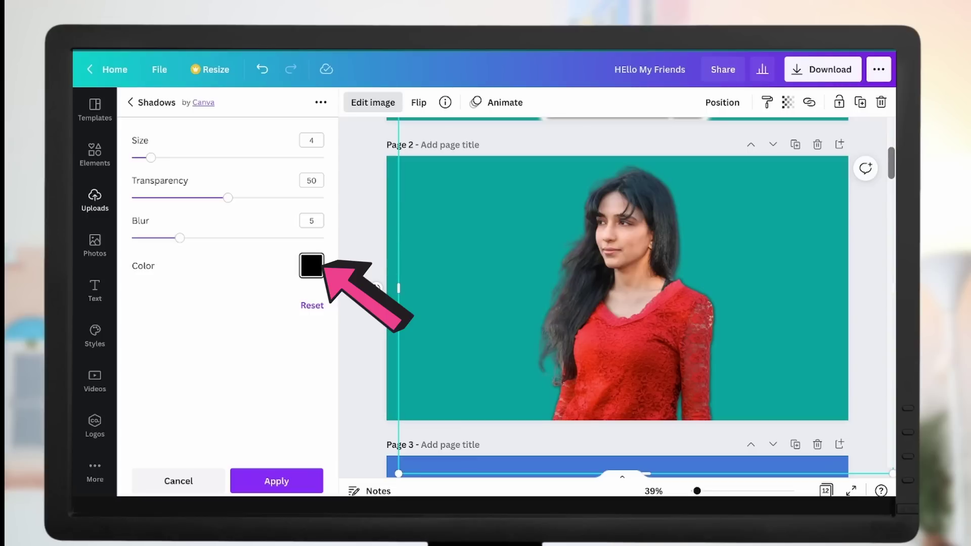
{"action": "left_click", "coordinate": [311, 265]}
{"action": "scroll", "coordinate": [394, 380], "scroll_direction": "down", "scroll_amount": 3}
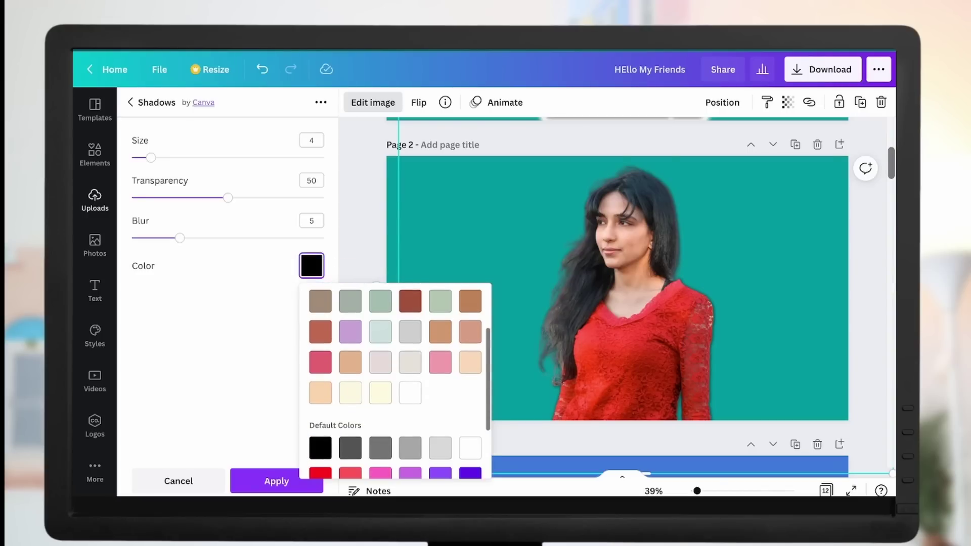
{"action": "left_click", "coordinate": [410, 392]}
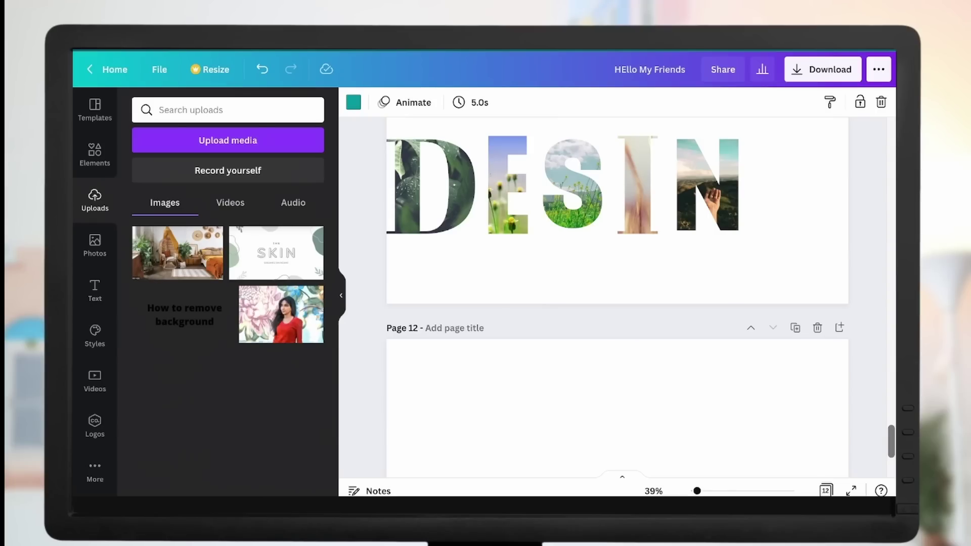
Step: Search Elements for 'D frame' and add the D letter frame to page 12
{"action": "left_click", "coordinate": [95, 154]}
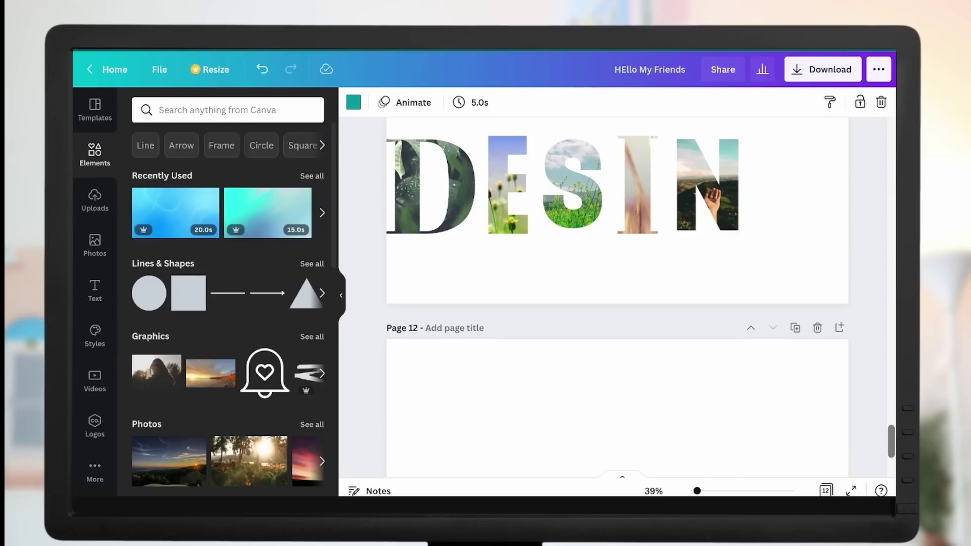
{"action": "left_click", "coordinate": [228, 110]}
{"action": "type", "text": "D frame"}
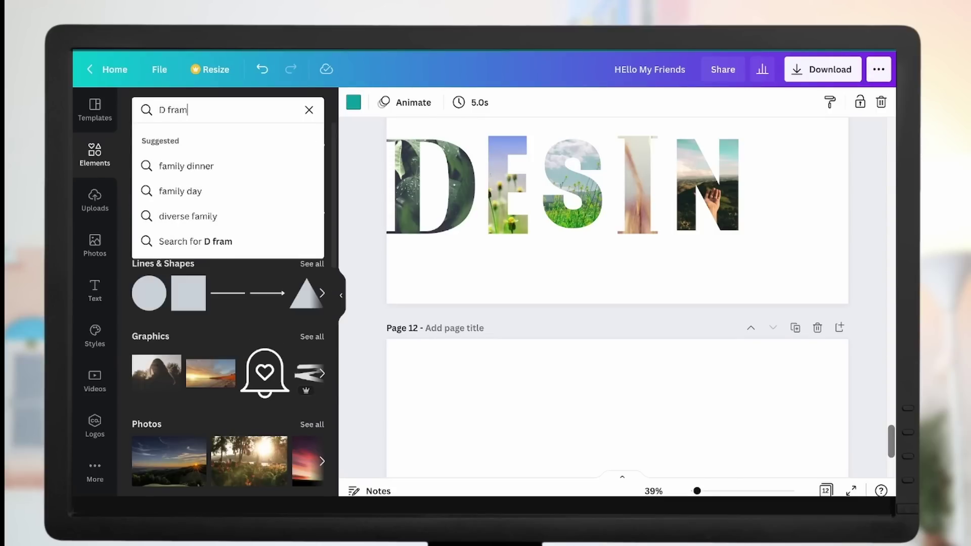
{"action": "key", "text": "Return"}
{"action": "left_click", "coordinate": [159, 192]}
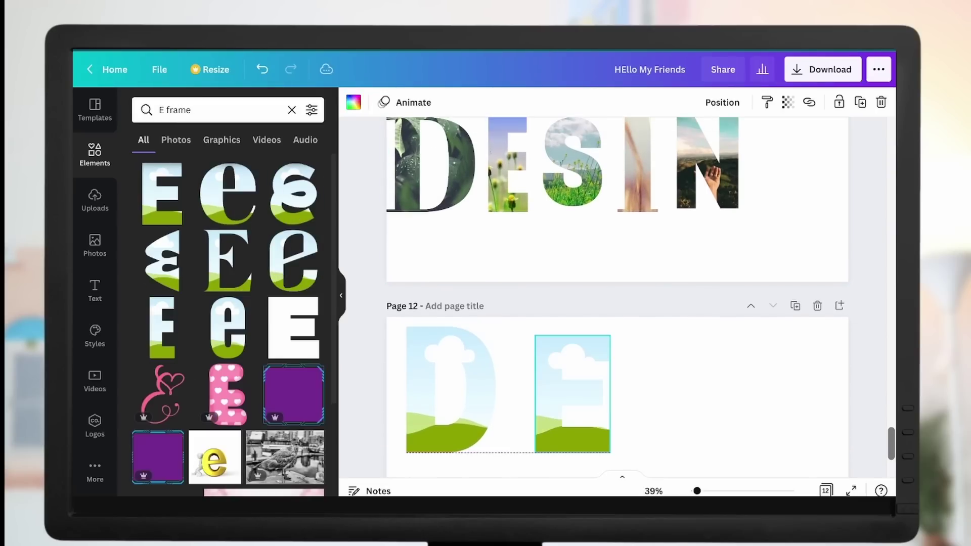
{"action": "left_click", "coordinate": [734, 405]}
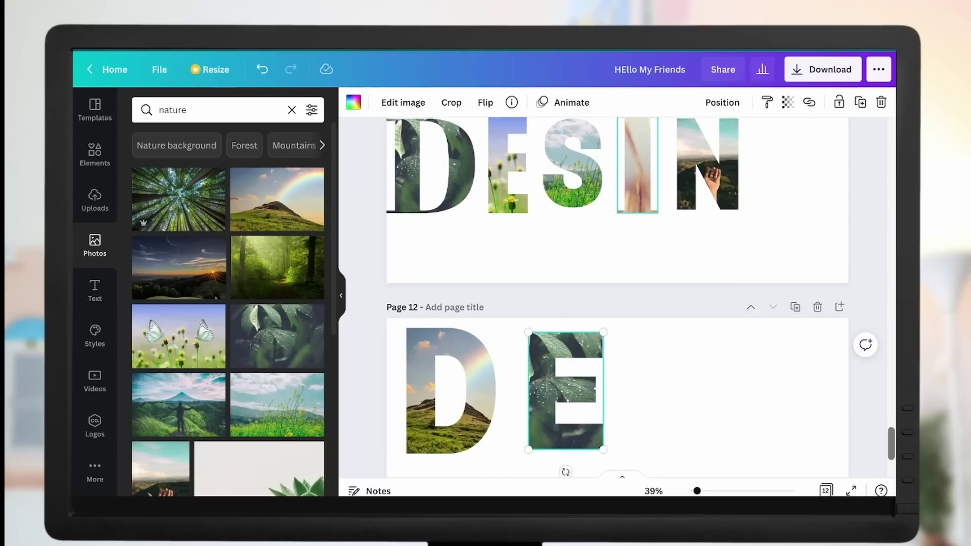
{"action": "scroll", "coordinate": [618, 299], "scroll_direction": "down", "scroll_amount": 2}
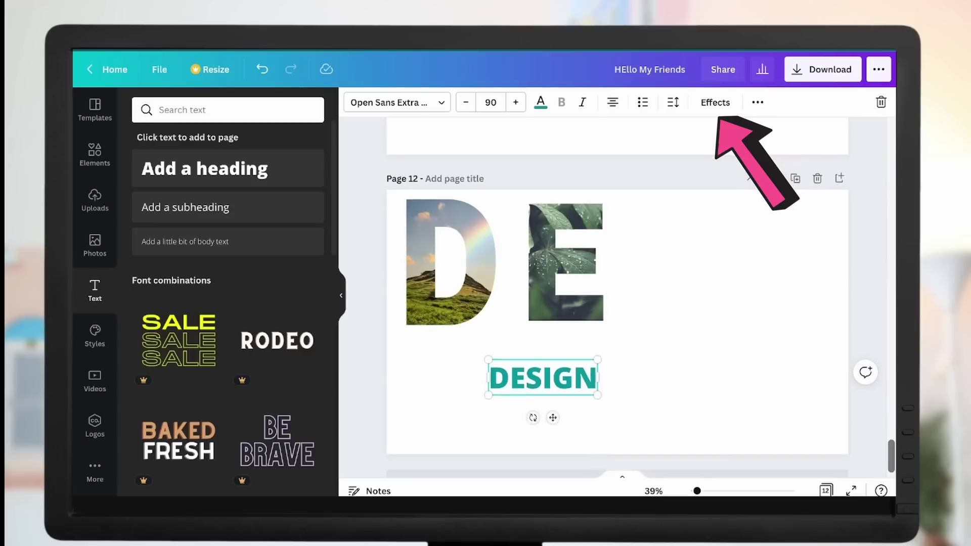
Step: Apply a teal outlined Effects style to the DESIGN heading and preview it
{"action": "scroll", "coordinate": [617, 299], "scroll_direction": "up", "scroll_amount": 3}
{"action": "scroll", "coordinate": [617, 299], "scroll_direction": "down", "scroll_amount": 5}
{"action": "left_click", "coordinate": [716, 102]}
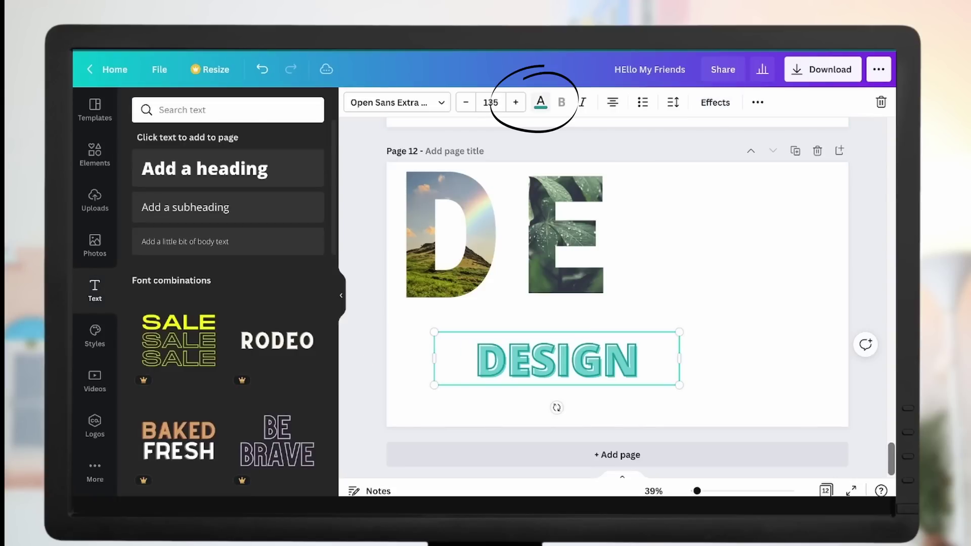
{"action": "key", "text": "Escape"}
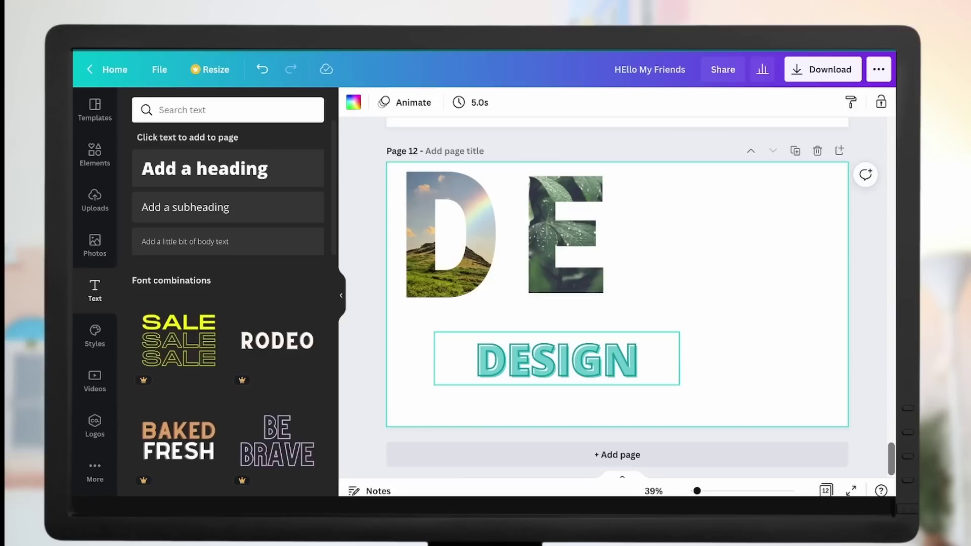
{"action": "left_click", "coordinate": [556, 359]}
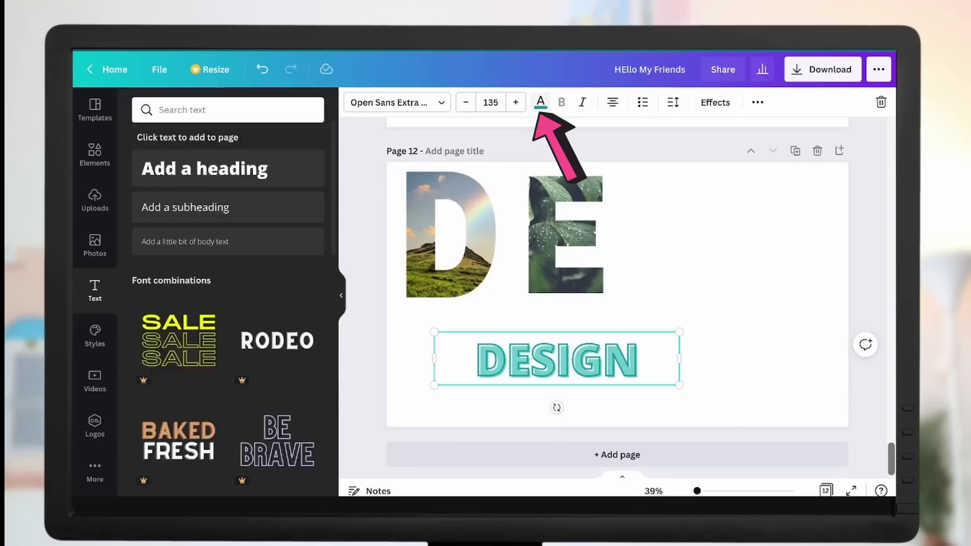
Step: Change the DESIGN text colour to black
{"action": "left_click", "coordinate": [540, 102]}
{"action": "left_click", "coordinate": [173, 165]}
{"action": "left_click", "coordinate": [541, 102]}
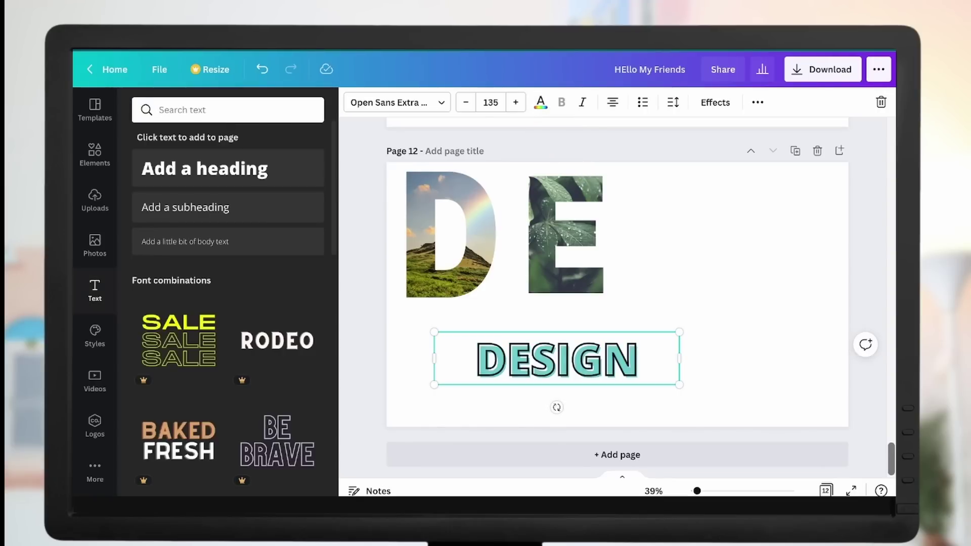
{"action": "key", "text": "Escape"}
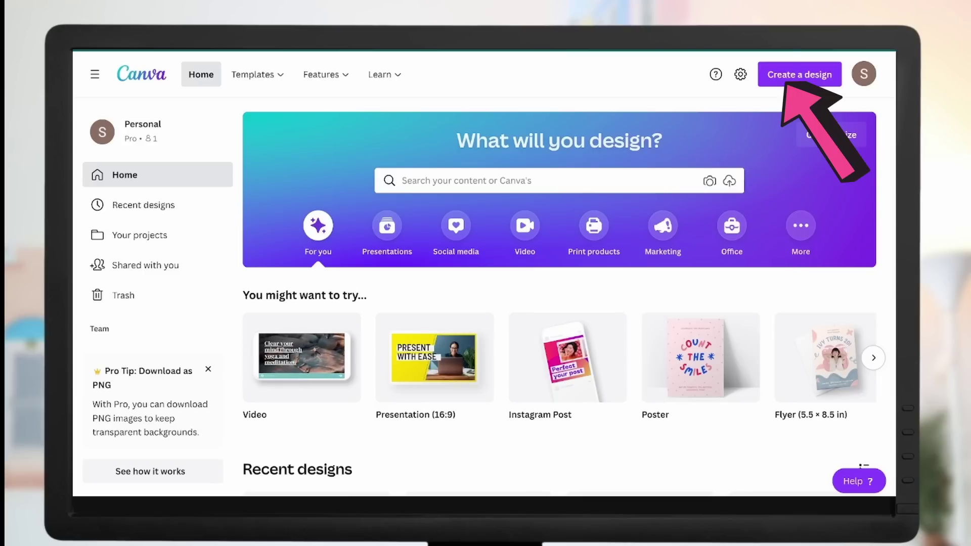
Step: Start searching the design types for Responsive Presentation
{"action": "type", "text": "r"}
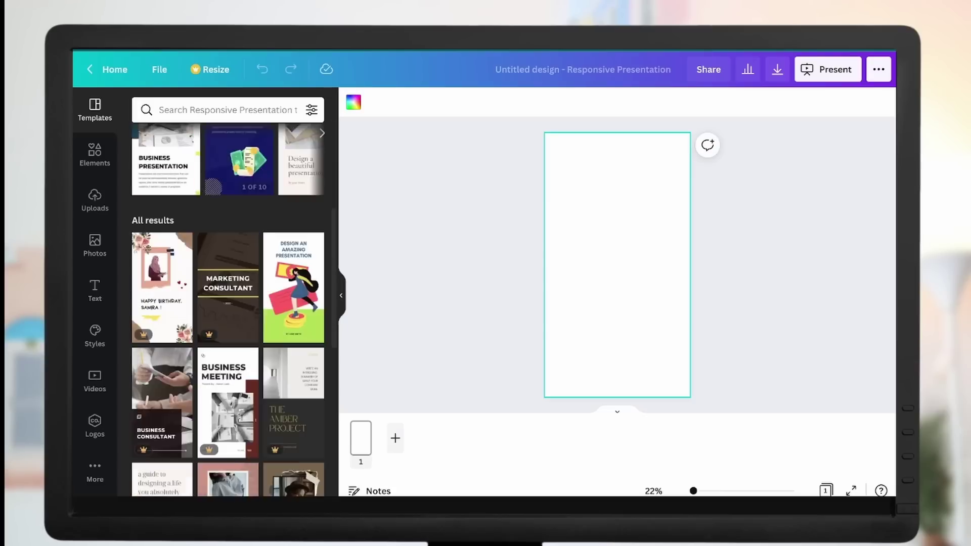
{"action": "scroll", "coordinate": [227, 304], "scroll_direction": "down", "scroll_amount": 5}
{"action": "scroll", "coordinate": [228, 303], "scroll_direction": "up", "scroll_amount": 5}
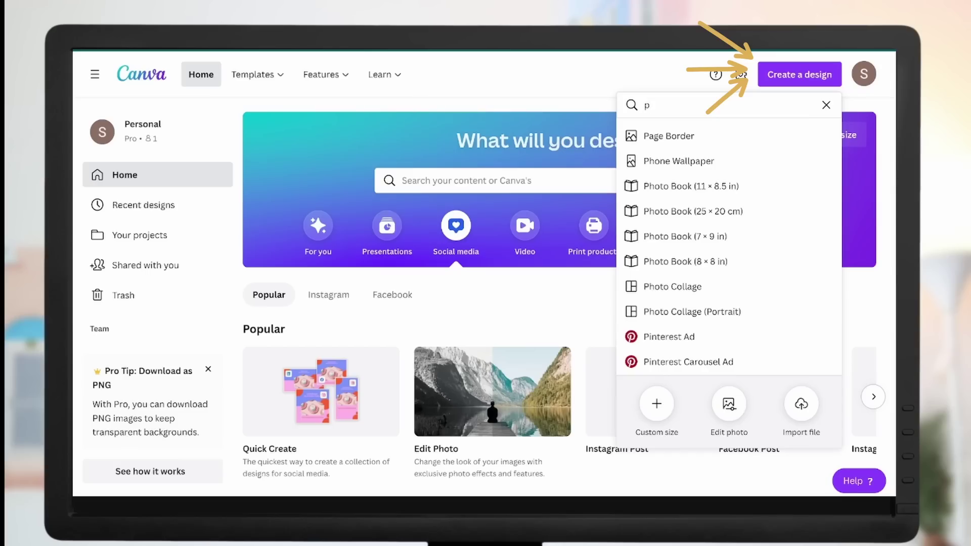
Step: Search the Create a design list for 'presentati' to find Presentation
{"action": "type", "text": "r"}
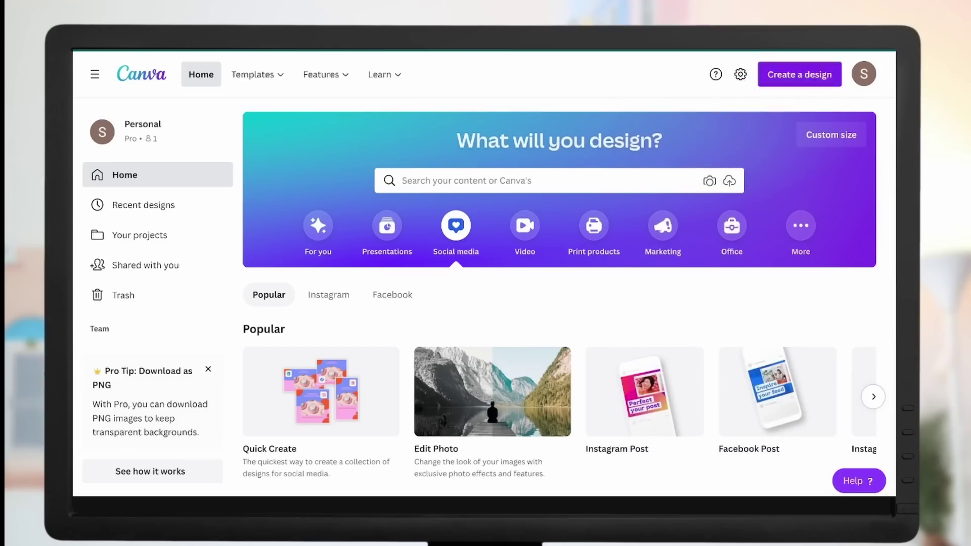
{"action": "left_click", "coordinate": [799, 74]}
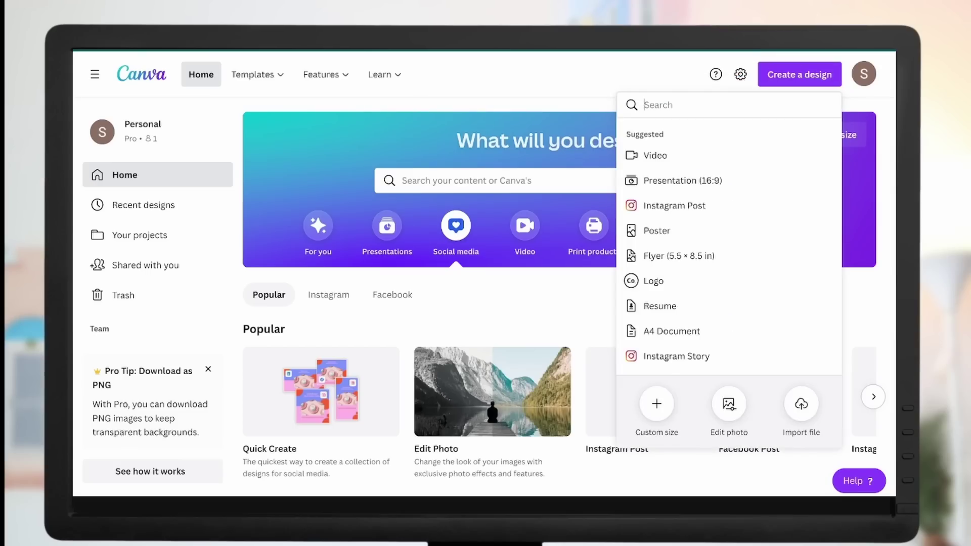
{"action": "type", "text": "presentati"}
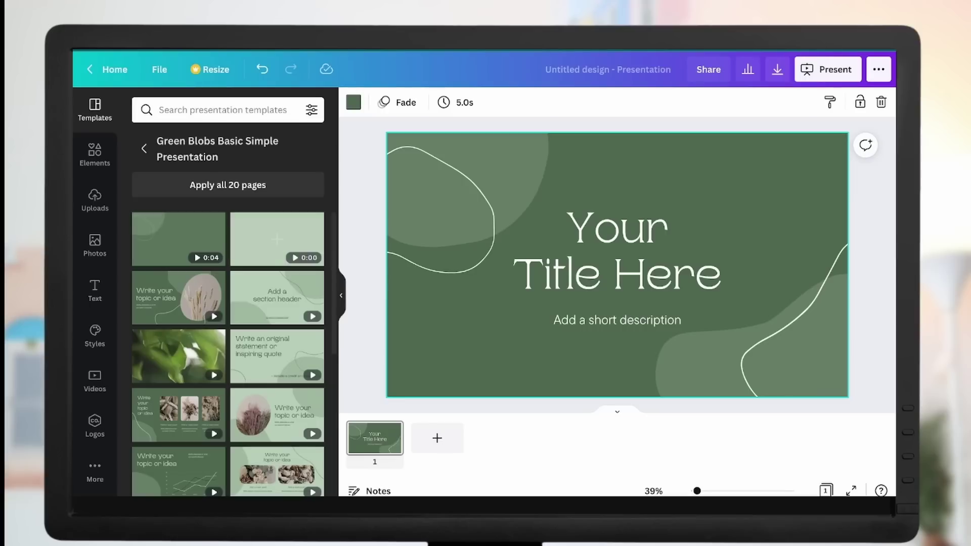